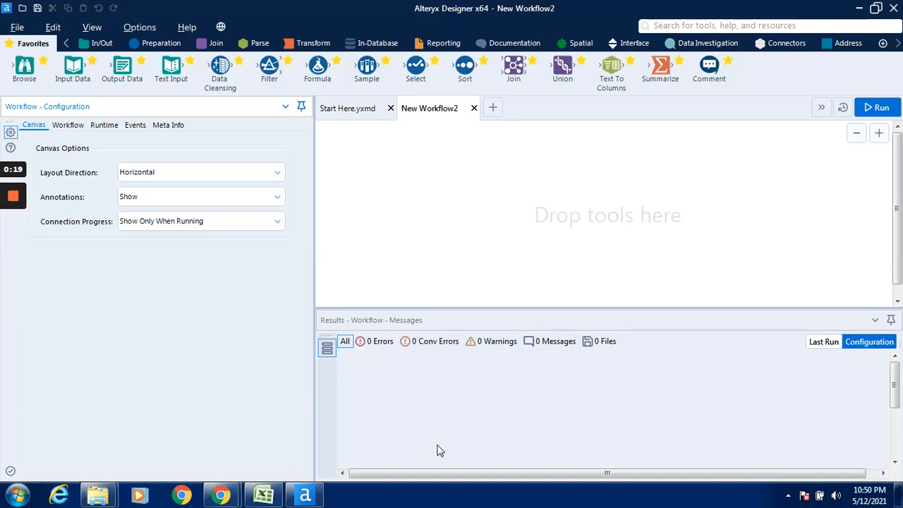
# - Place an Input Data tool on the empty workflow canvas
pyautogui.click(165, 44)
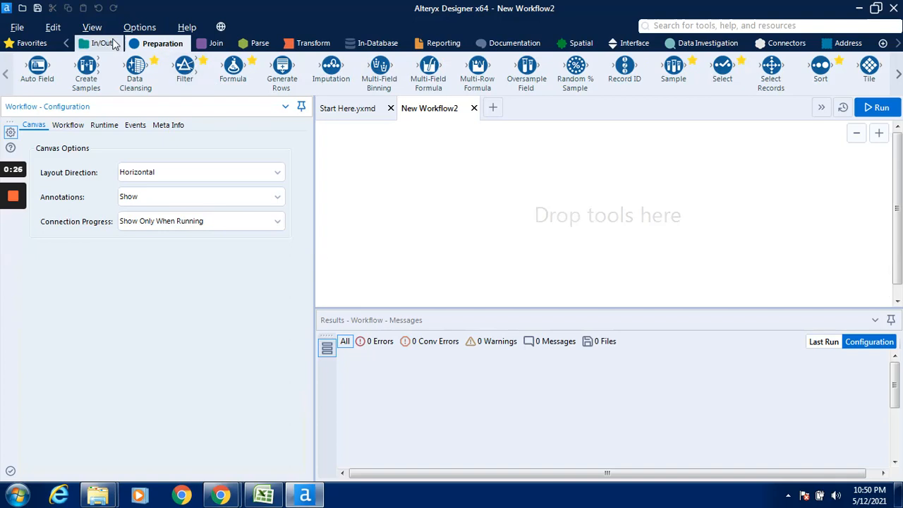
pyautogui.click(115, 45)
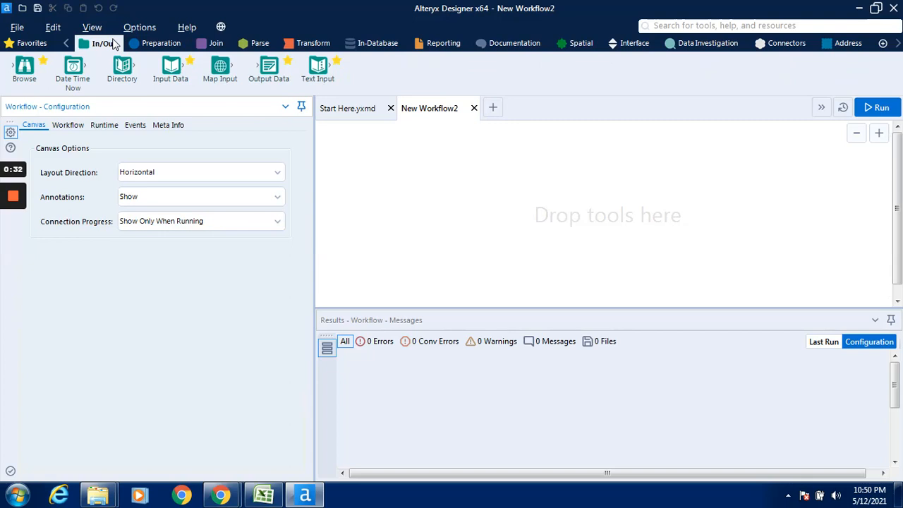
pyautogui.moveTo(171, 68); pyautogui.dragTo(395, 181)
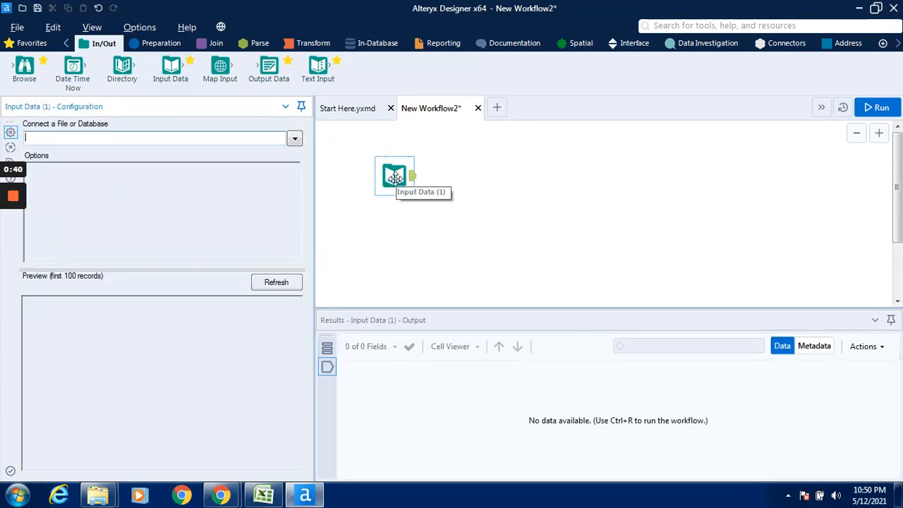
# - Connect the Input Data tool to the file Coffee chain sales.xlsx, using its Coffee Chain Sales sheet
pyautogui.click(295, 138)
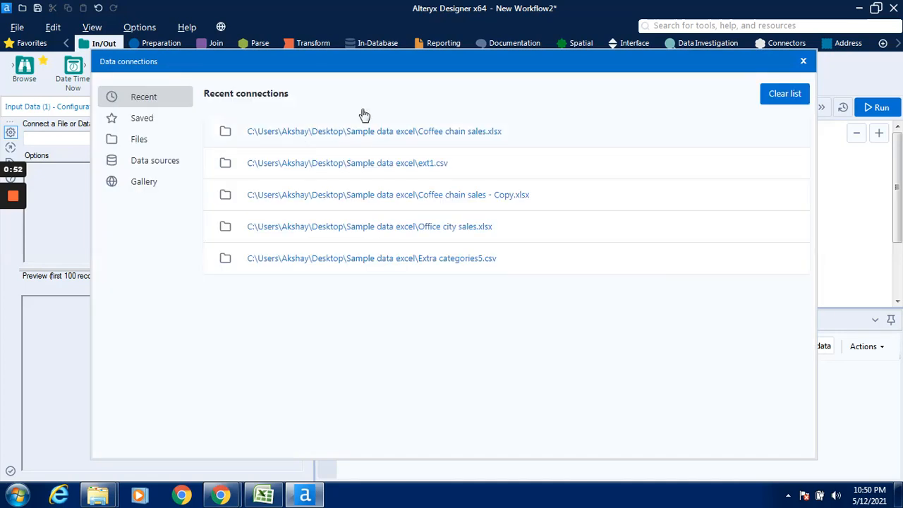
pyautogui.click(150, 141)
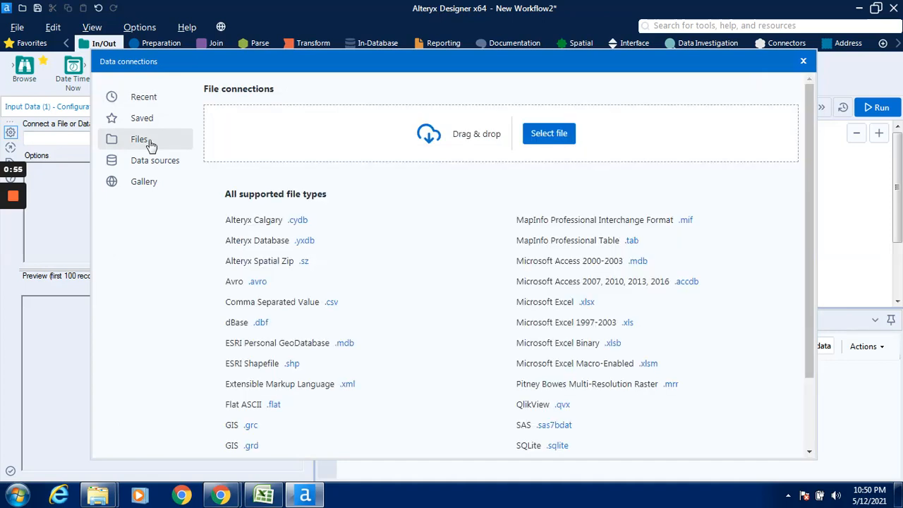
pyautogui.click(561, 140)
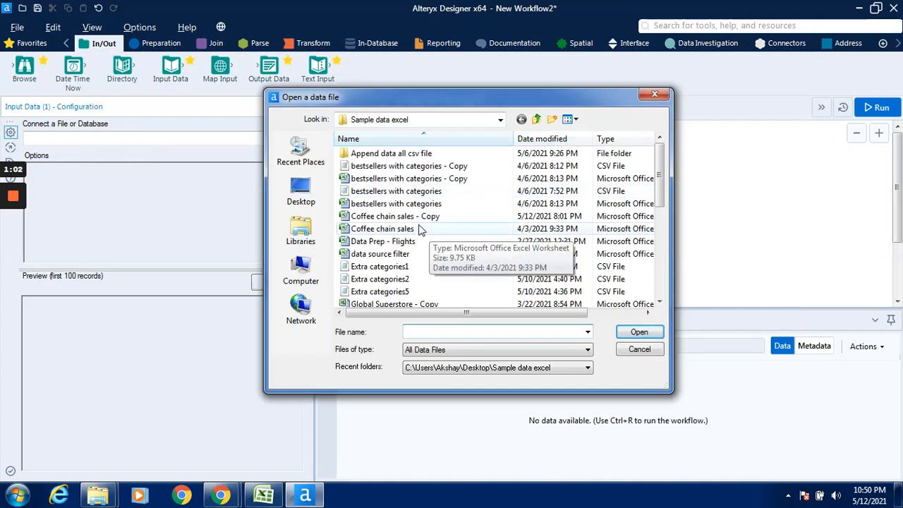
pyautogui.click(405, 233)
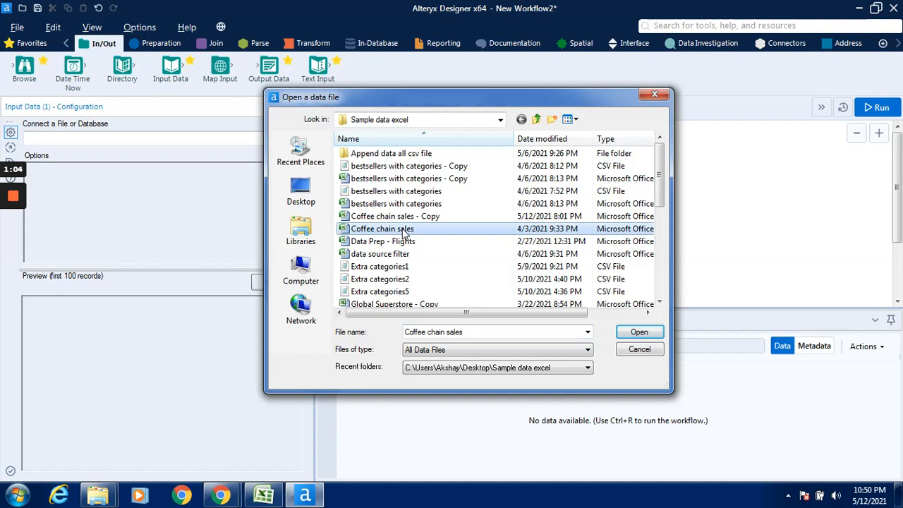
pyautogui.click(650, 333)
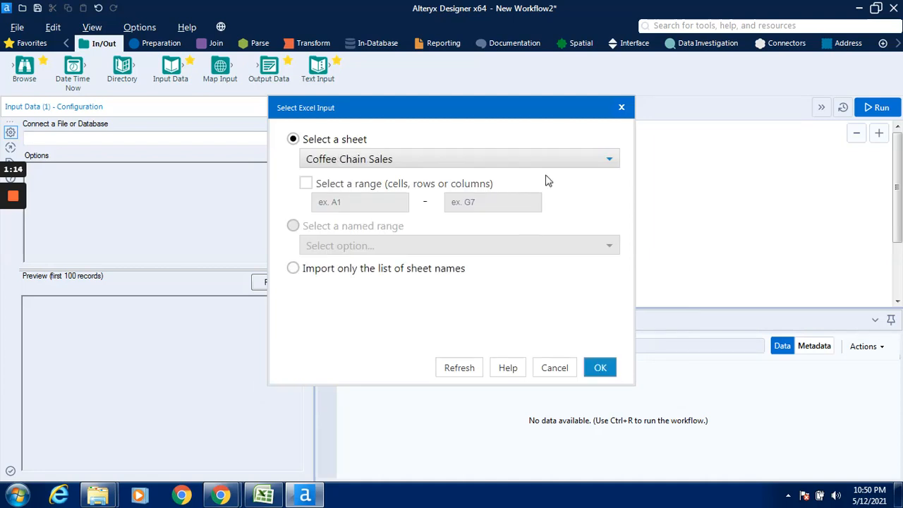
pyautogui.click(606, 163)
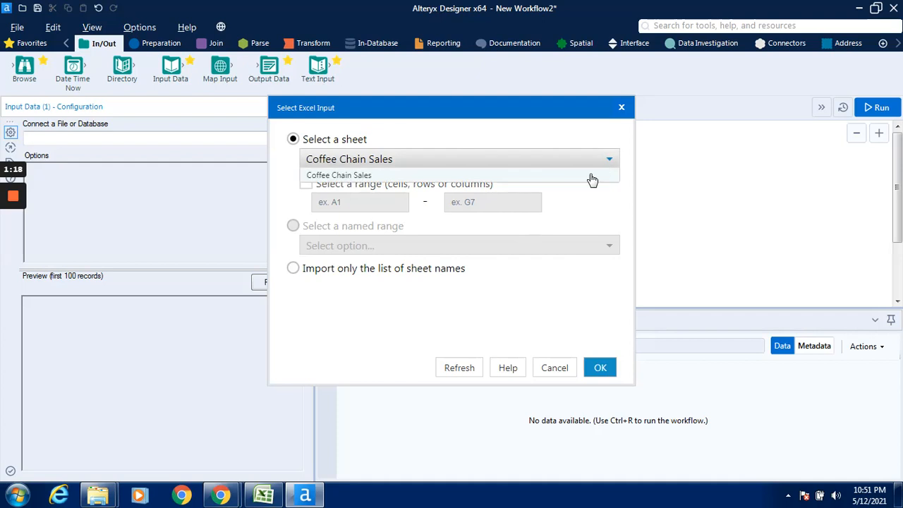
pyautogui.click(592, 177)
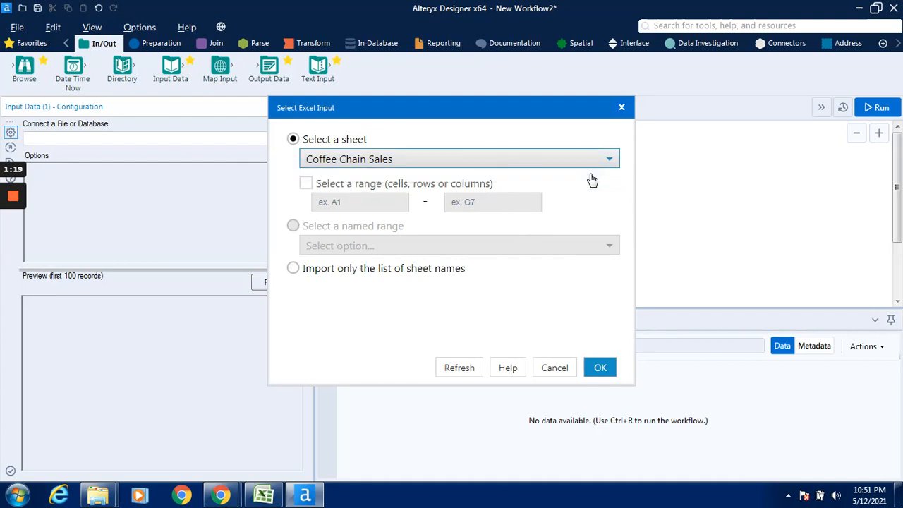
pyautogui.click(600, 367)
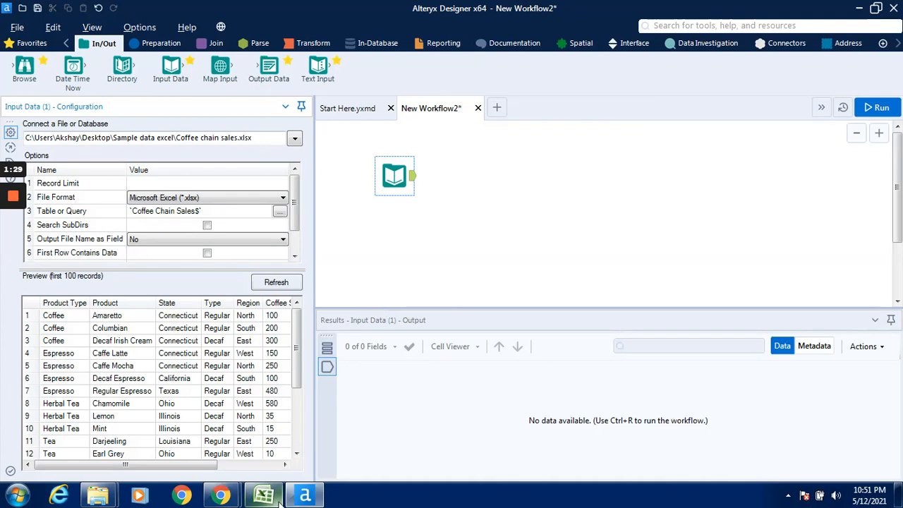
# - Inspect the State column of the Coffee chain sales workbook in Excel and return to Alteryx Designer
pyautogui.moveTo(264, 494)
pyautogui.click(275, 449)
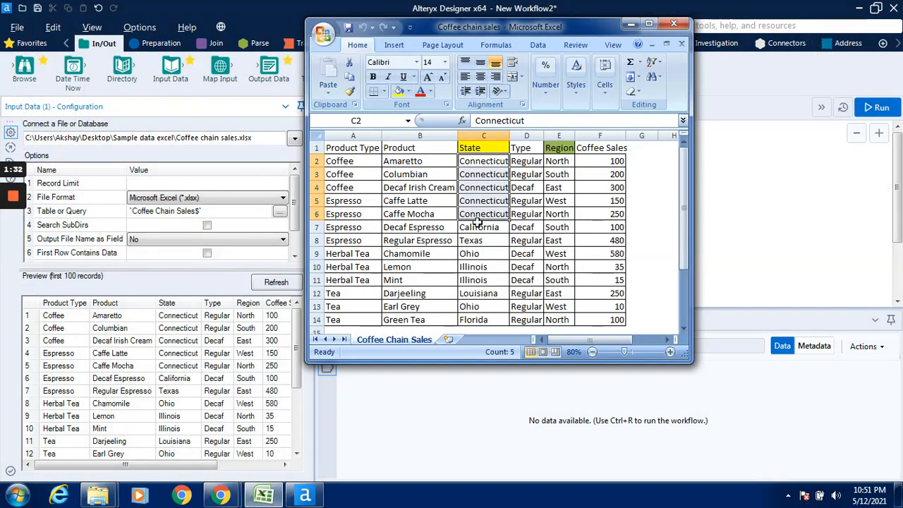
pyautogui.click(481, 246)
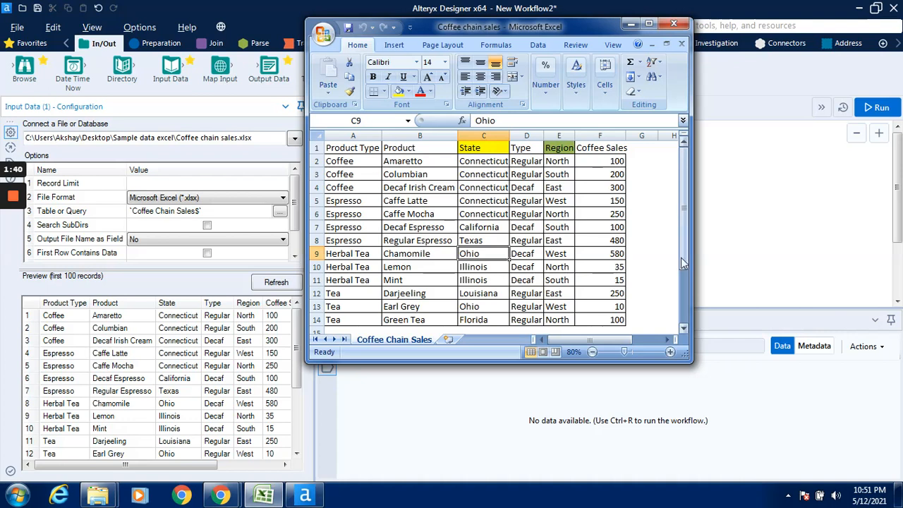
pyautogui.click(635, 24)
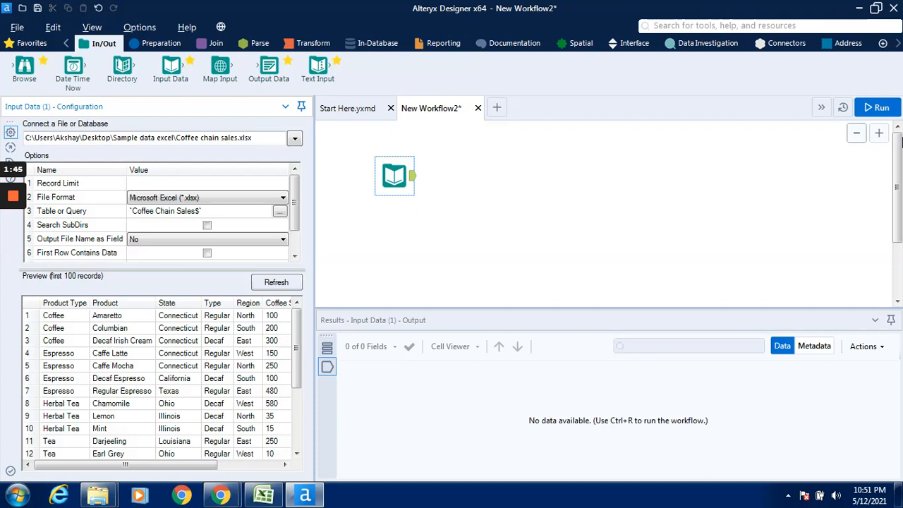
# - Run the workflow and review the records output by the Input Data tool
pyautogui.click(879, 107)
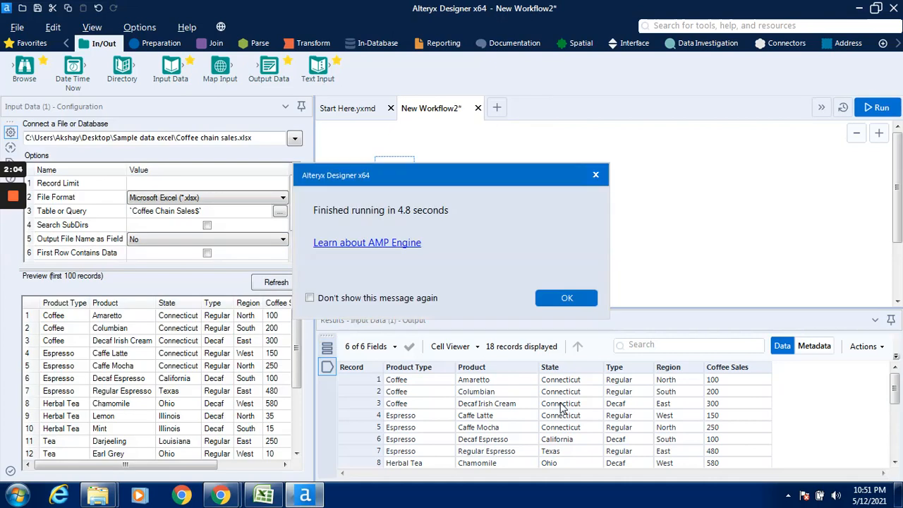
pyautogui.click(573, 296)
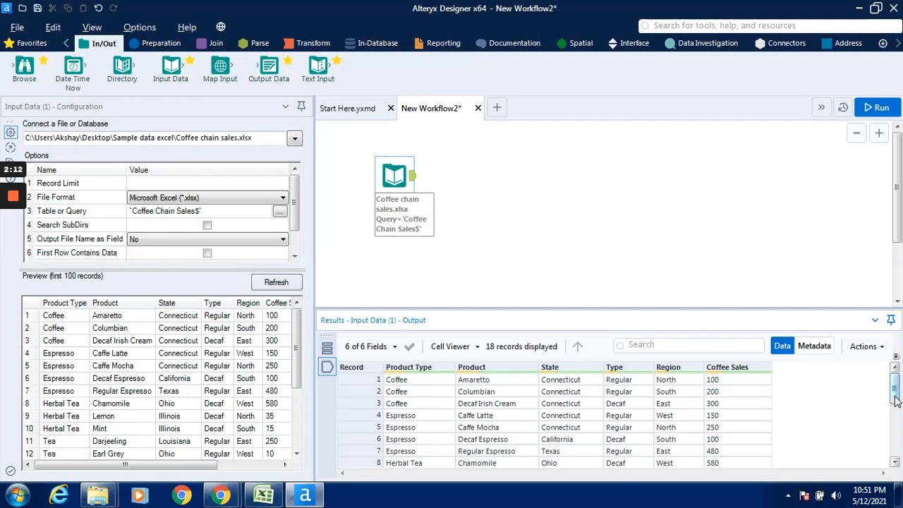
pyautogui.moveTo(895, 396)
pyautogui.mouseDown()
pyautogui.moveTo(896, 409)
pyautogui.moveTo(896, 389)
pyautogui.mouseUp()
pyautogui.click(163, 48)
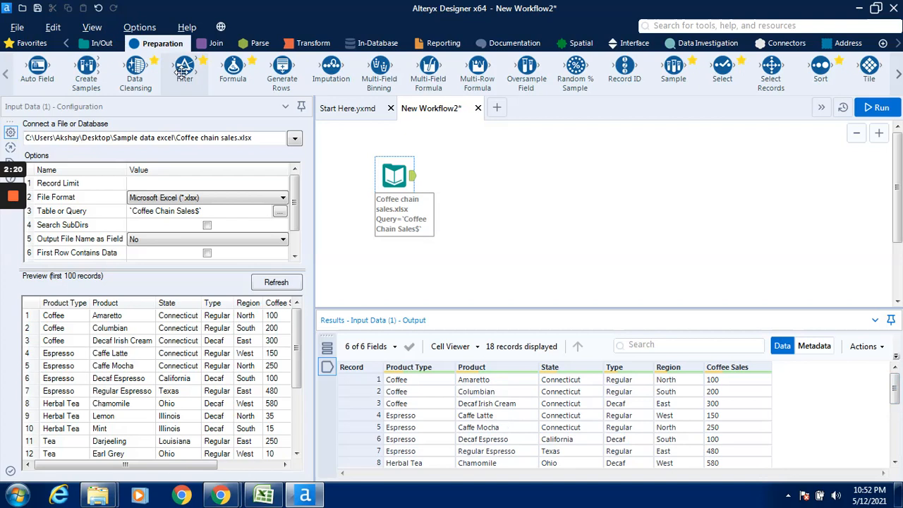
pyautogui.moveTo(182, 70); pyautogui.dragTo(491, 160)
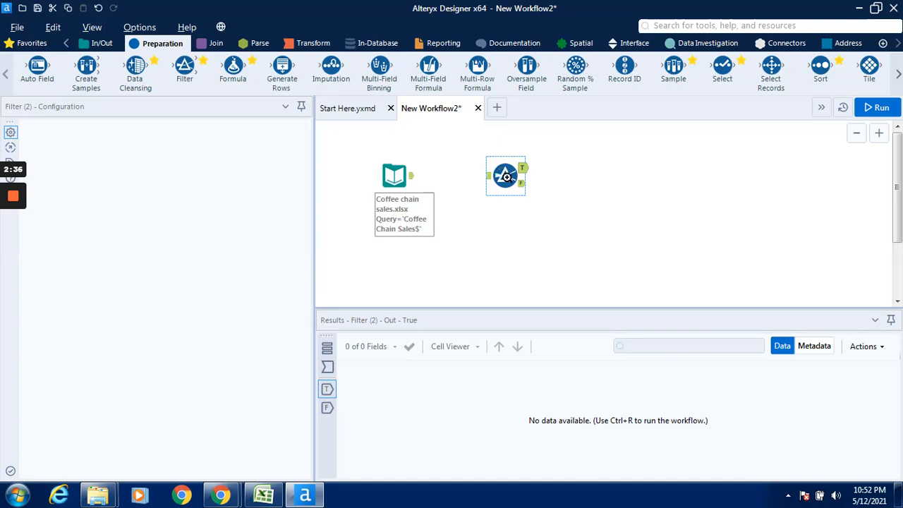
pyautogui.rightClick(505, 176)
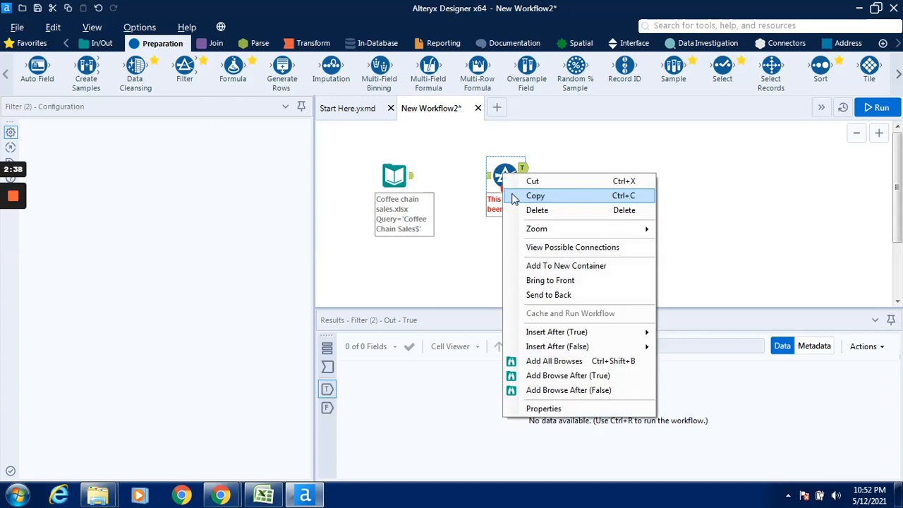
pyautogui.click(538, 210)
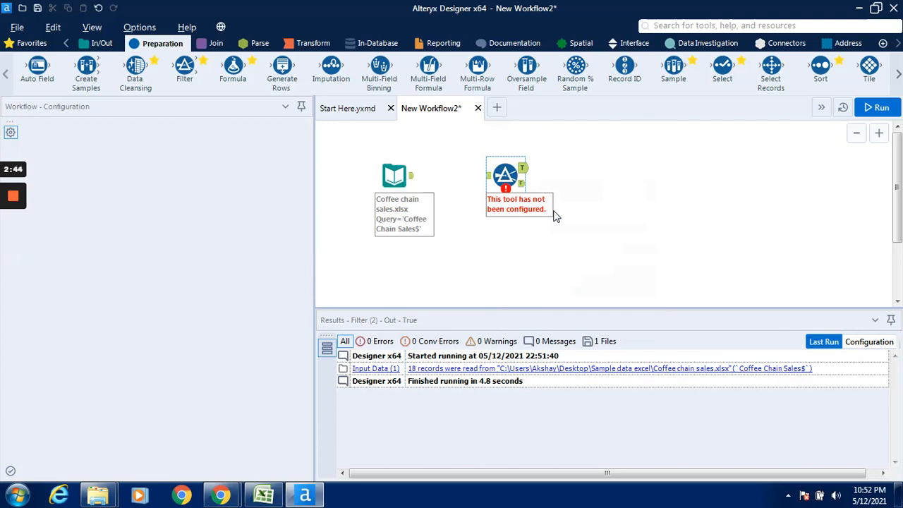
pyautogui.press('Delete')
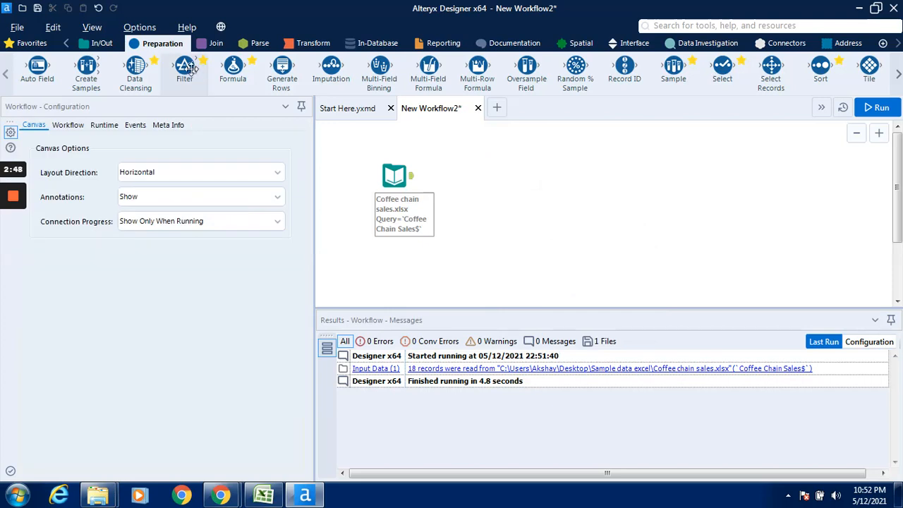
# - Add a Filter tool connected to the Input Data tool's output and run the workflow
pyautogui.moveTo(189, 68); pyautogui.dragTo(480, 176)
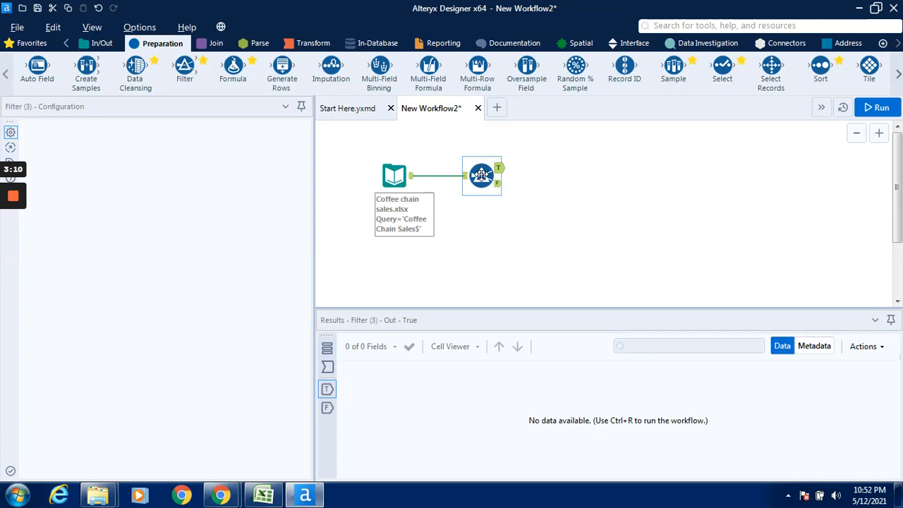
pyautogui.click(881, 108)
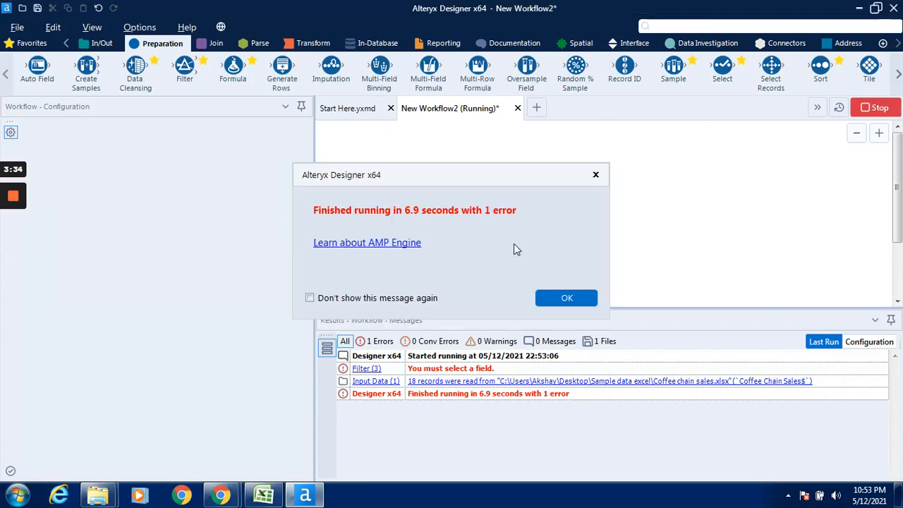
pyautogui.click(565, 300)
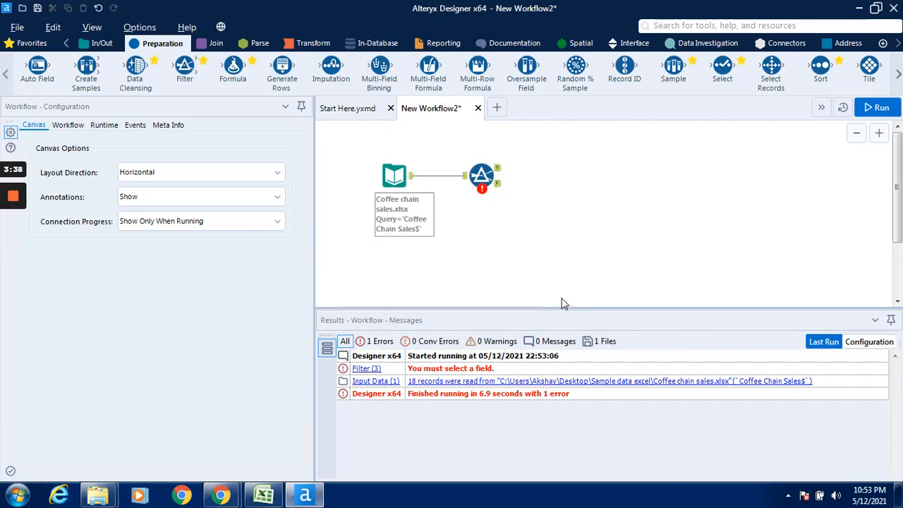
# - Configure the Filter tool with a basic filter where State equals Connecticut
pyautogui.click(484, 175)
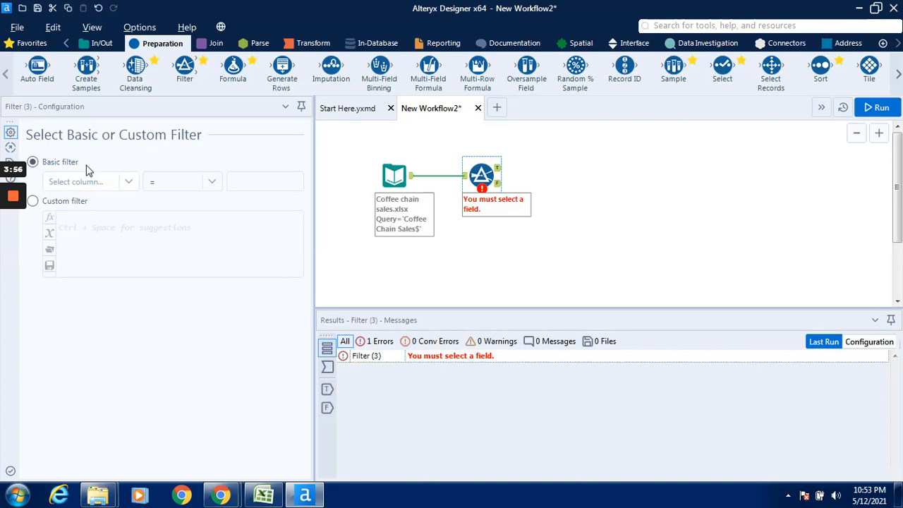
pyautogui.click(131, 184)
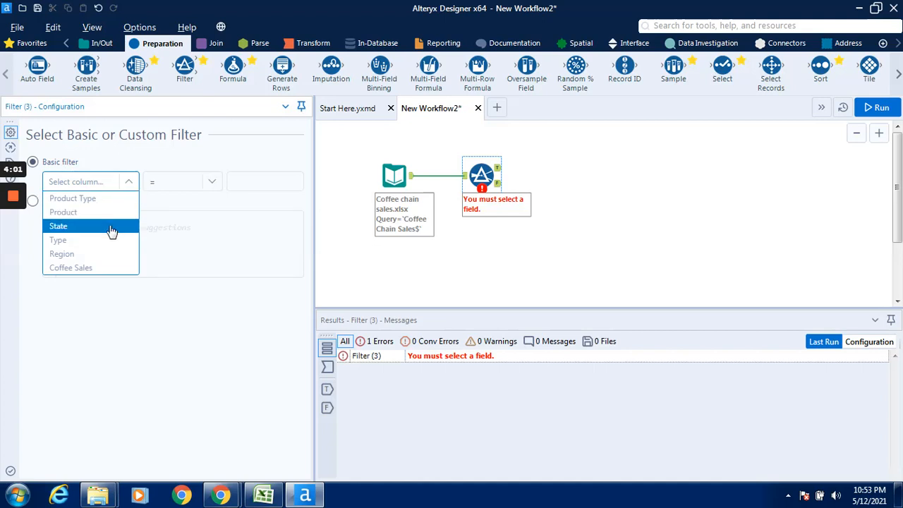
pyautogui.click(111, 226)
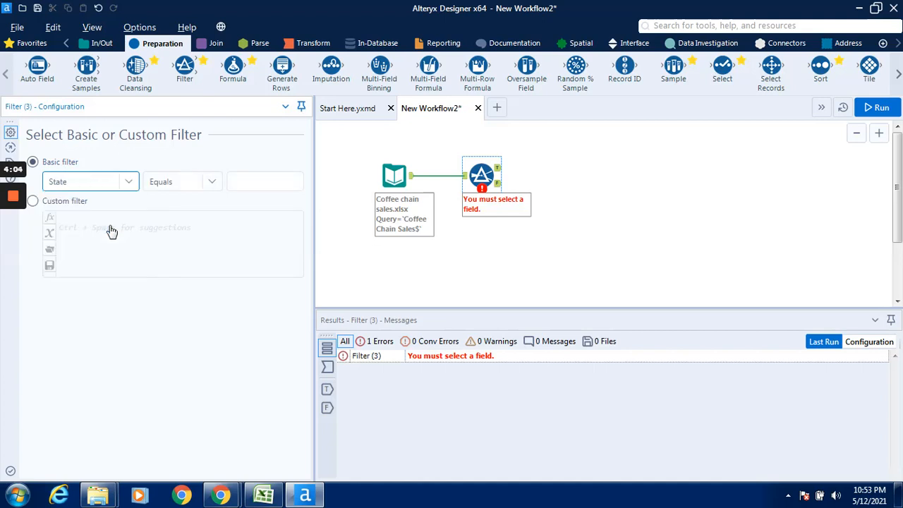
pyautogui.click(252, 181)
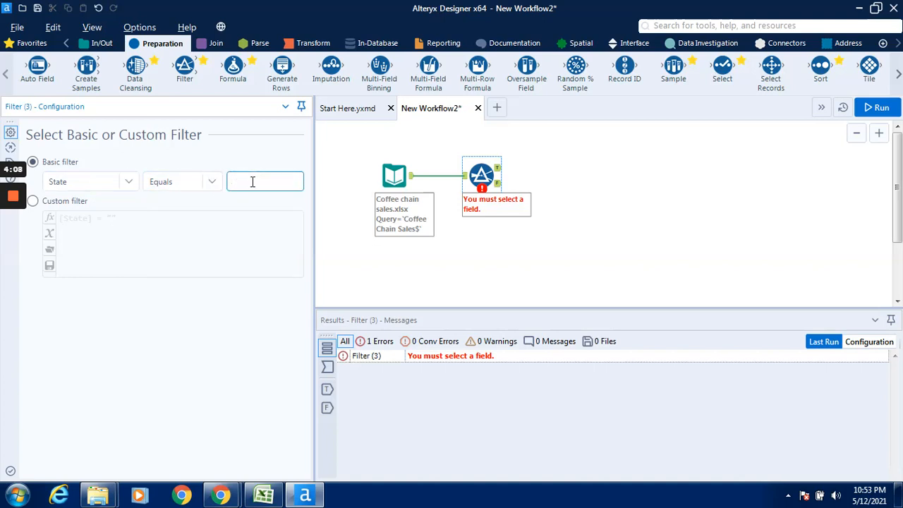
pyautogui.write('Connecticut')
# - Run the workflow with the State filter applied and dismiss the completion notice
pyautogui.click(881, 109)
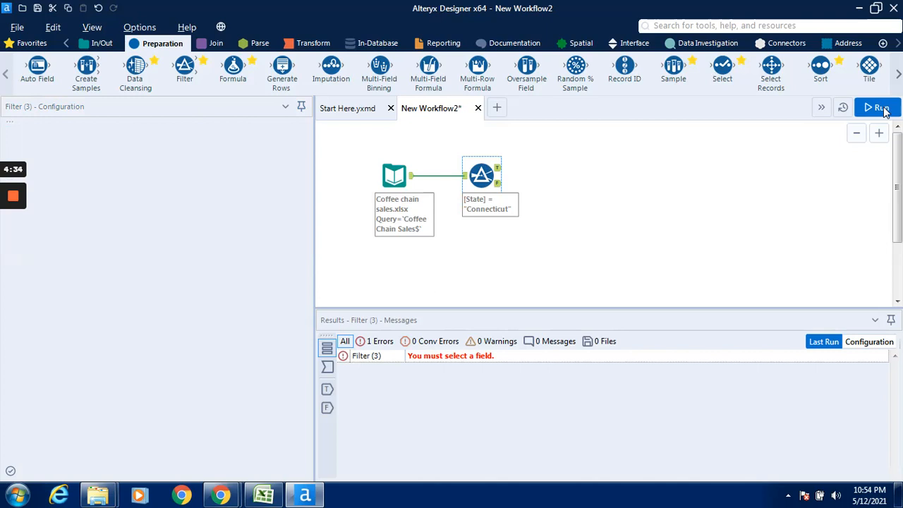
pyautogui.click(881, 108)
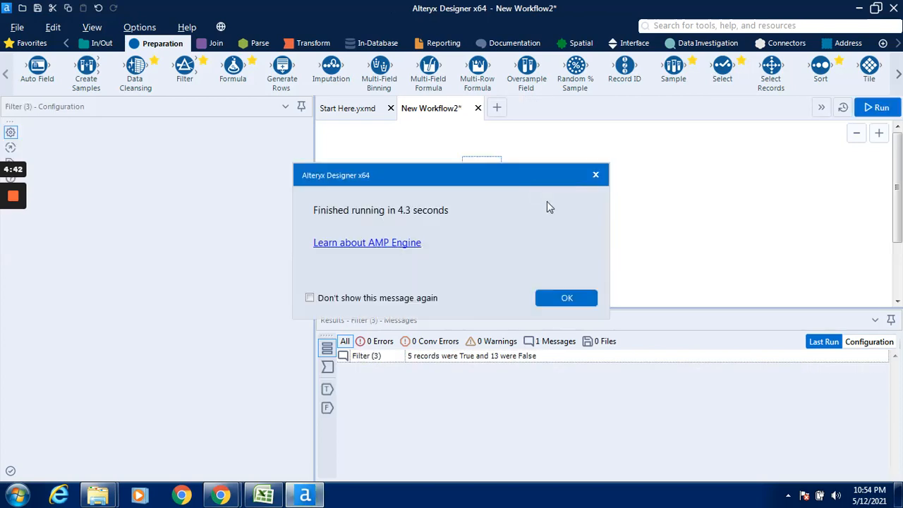
pyautogui.click(566, 300)
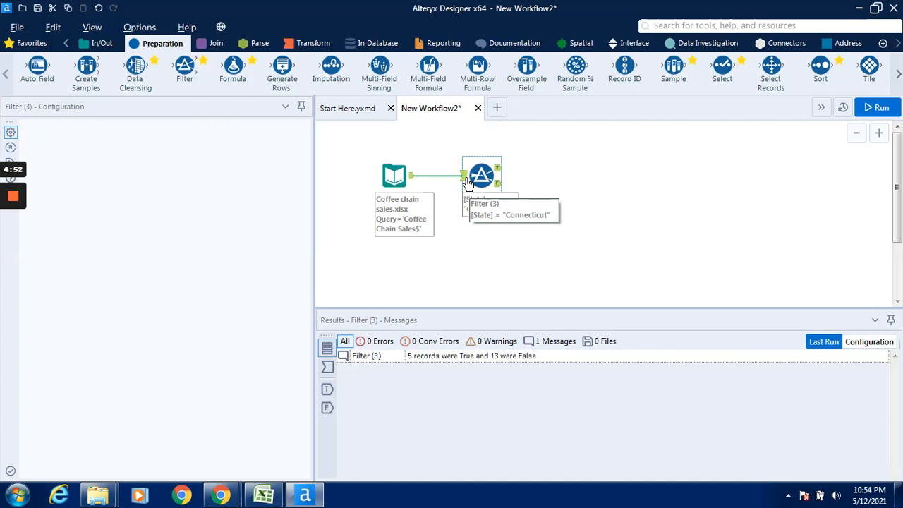
# - Examine the Filter tool's input records and compare its True and False outputs
pyautogui.click(328, 368)
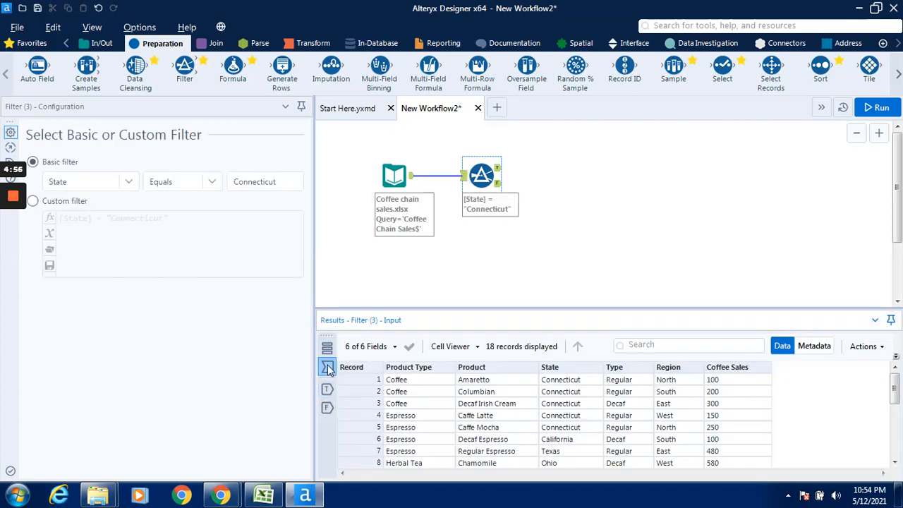
pyautogui.click(499, 168)
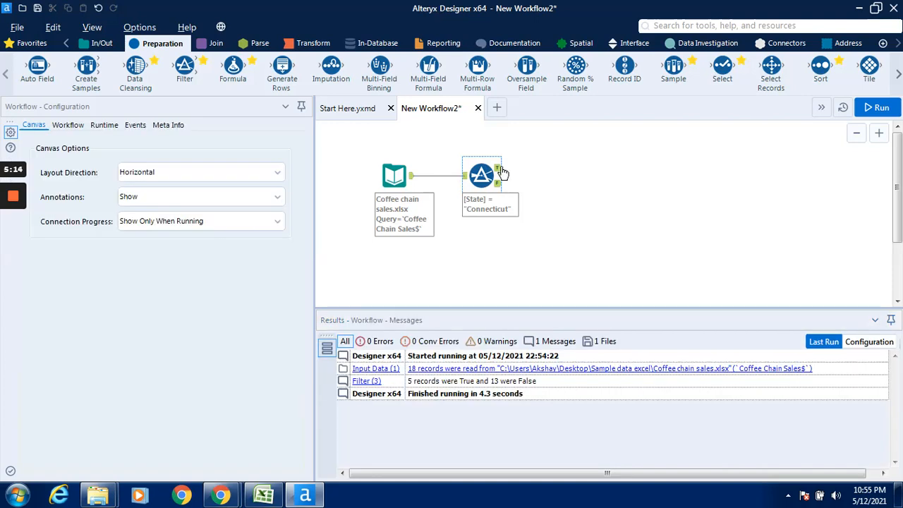
pyautogui.click(482, 175)
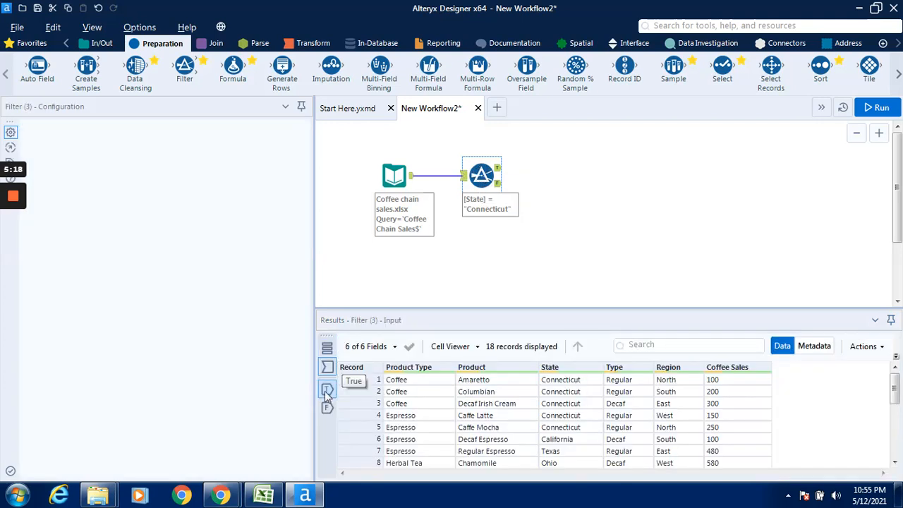
pyautogui.click(325, 391)
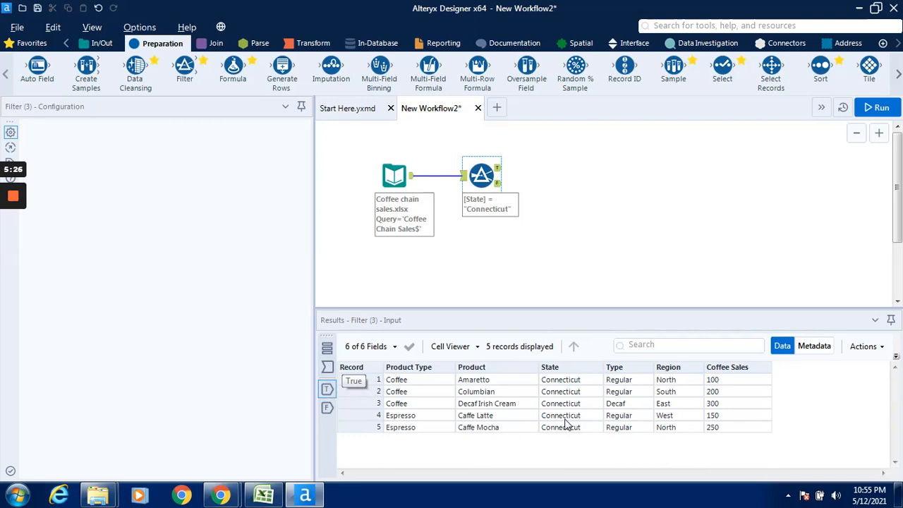
pyautogui.click(329, 412)
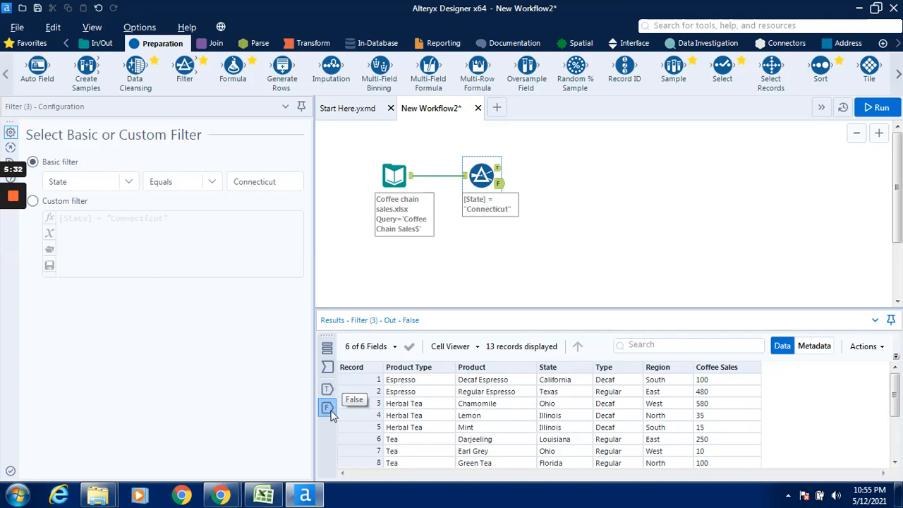
pyautogui.click(327, 390)
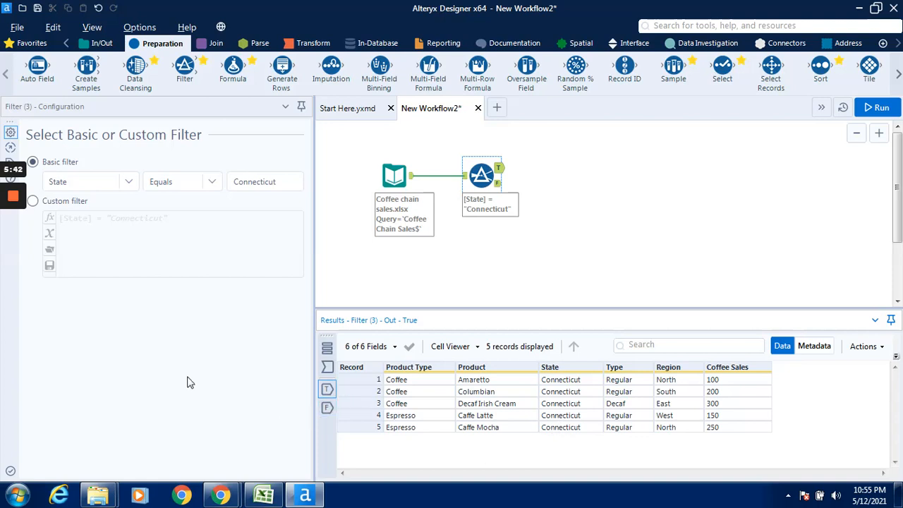
pyautogui.moveTo(13, 200)
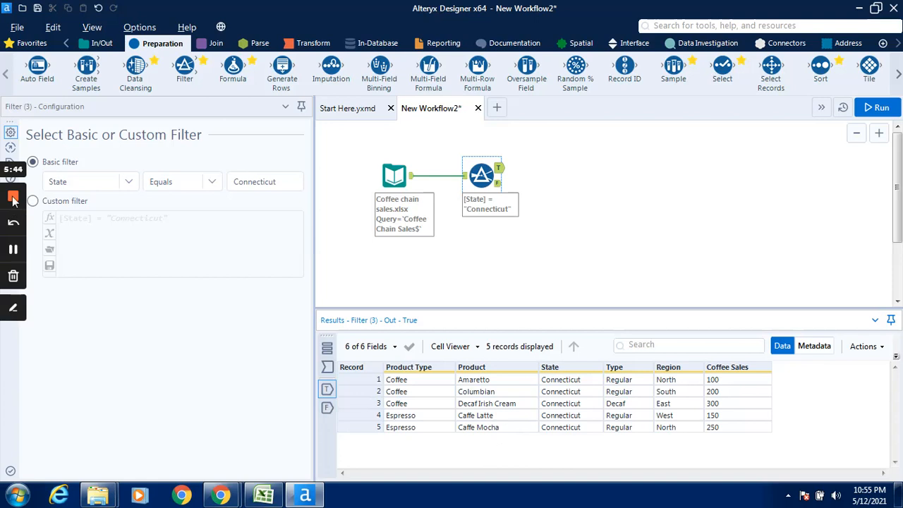